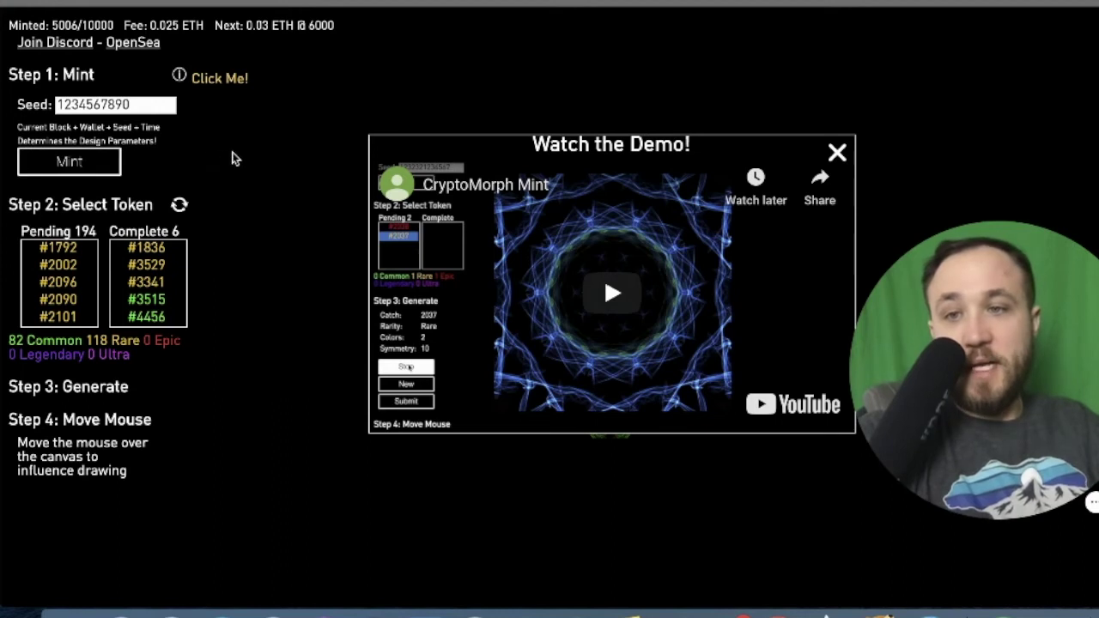
Select the current seed value and check the crypto wallet balance
{"action": "double_click", "coordinate": [133, 104]}
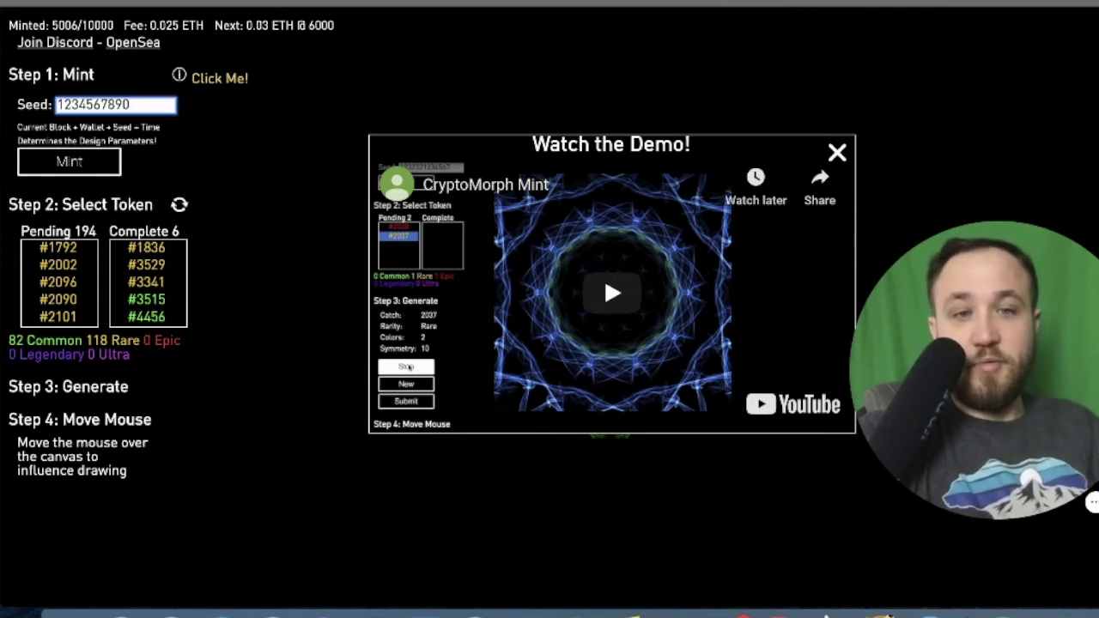
{"action": "key", "text": "Return"}
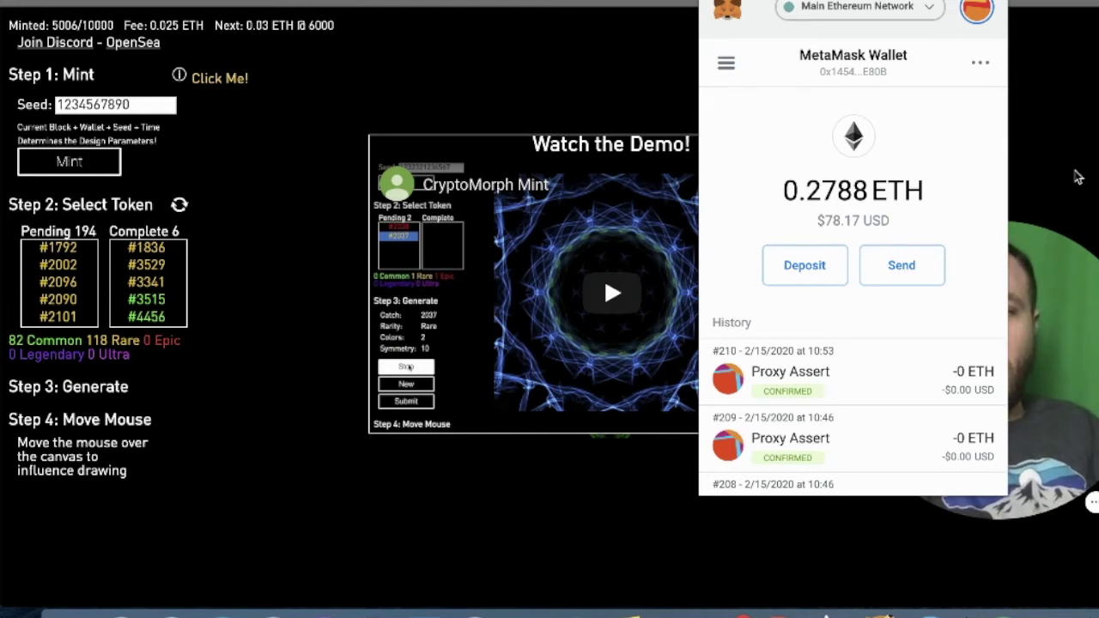
{"action": "left_click", "coordinate": [1078, 177]}
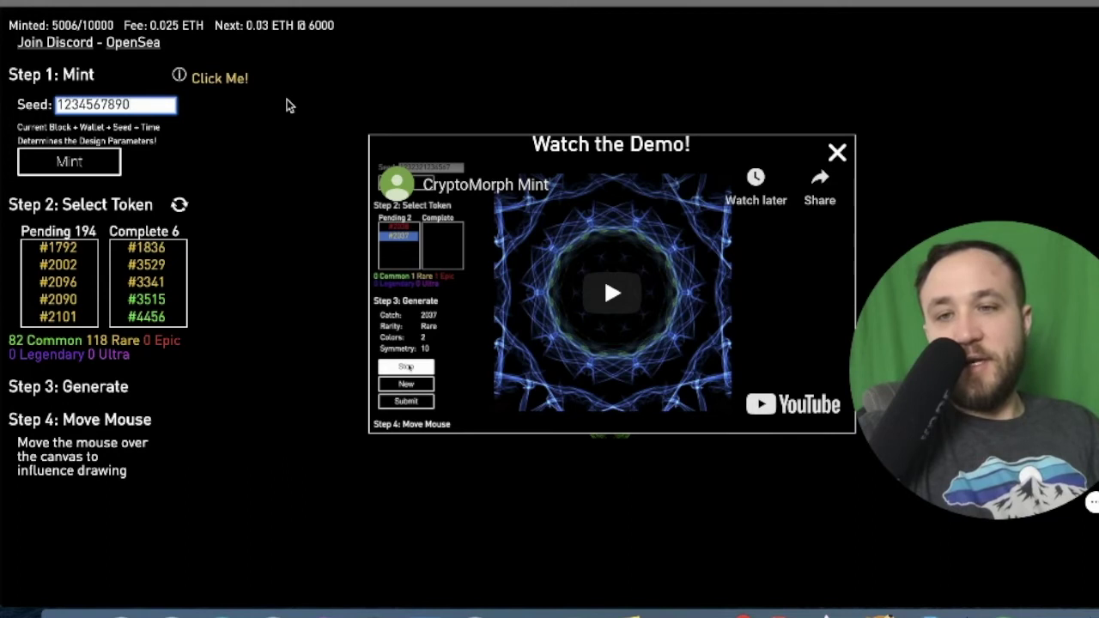
Mint a new token, approving the 0.025 ETH transaction in MetaMask
{"action": "left_click", "coordinate": [330, 121]}
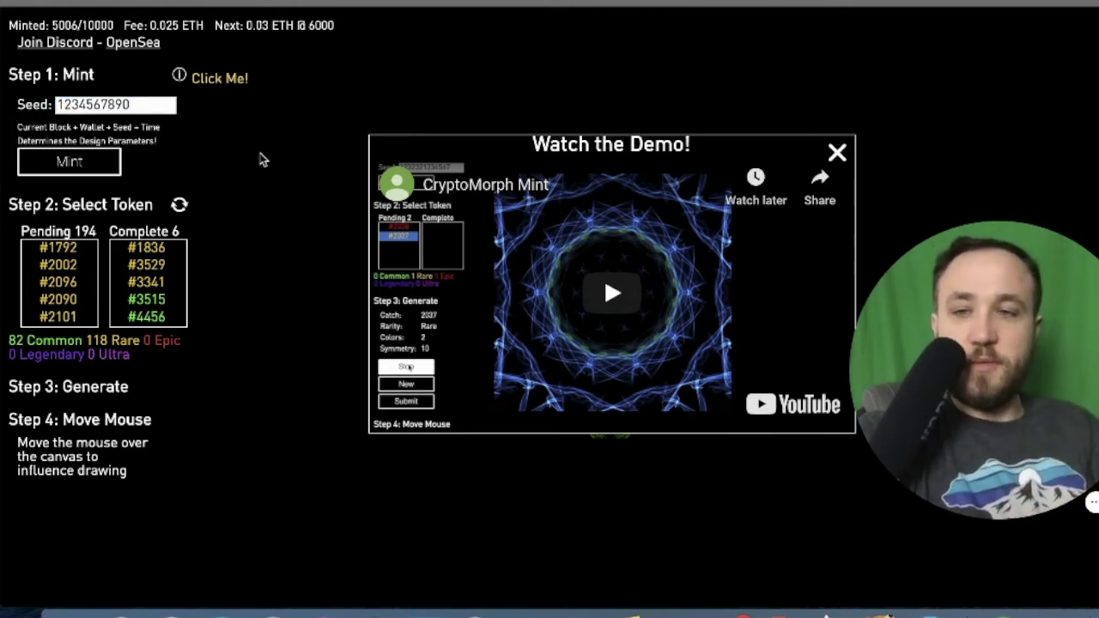
{"action": "left_click", "coordinate": [85, 169]}
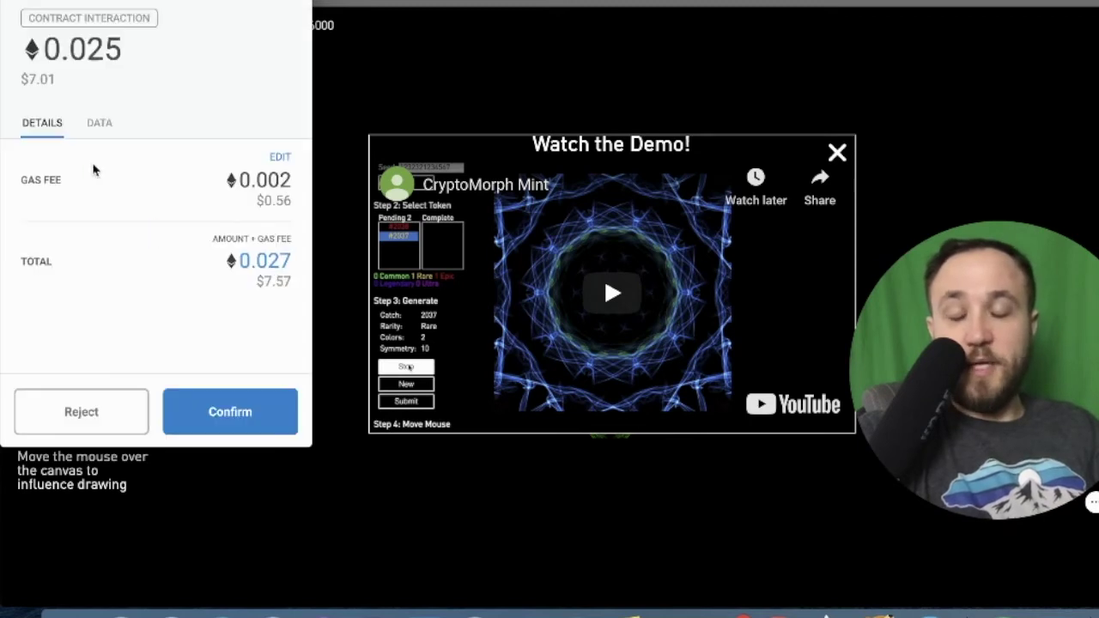
{"action": "left_click", "coordinate": [244, 413]}
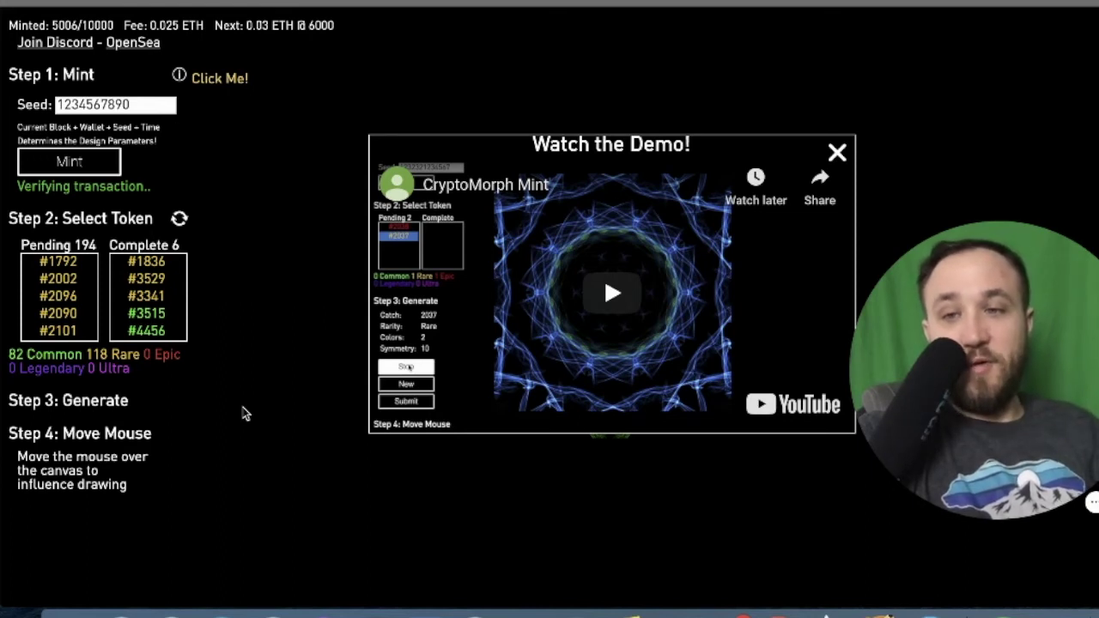
Load pending token #1792 and set its first palette colour to light blue #00ccff
{"action": "left_click", "coordinate": [79, 283]}
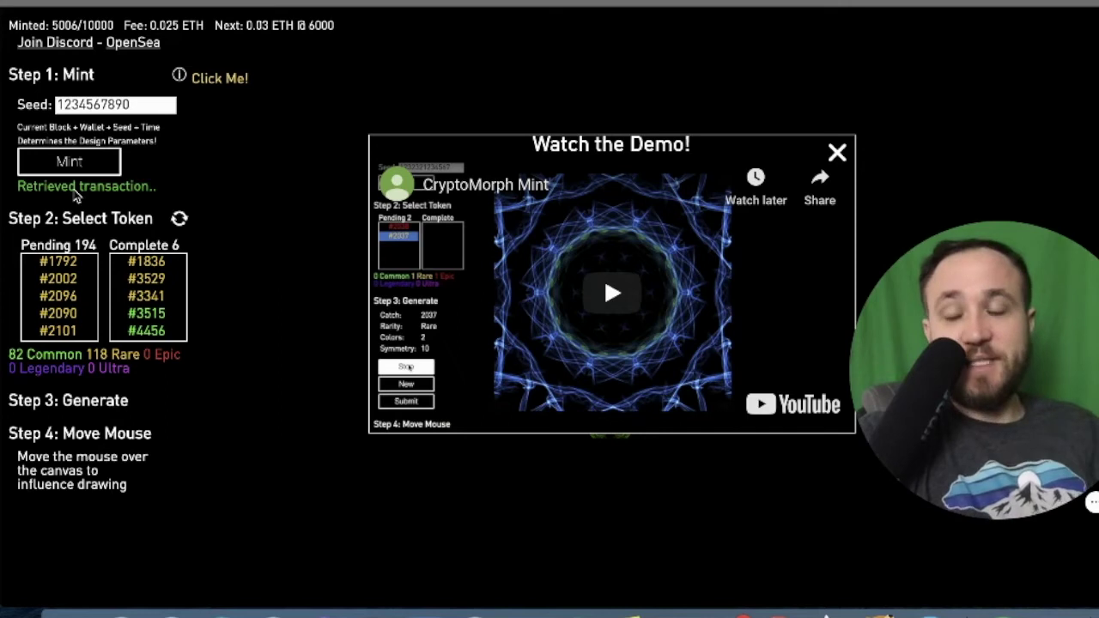
{"action": "left_click", "coordinate": [73, 265]}
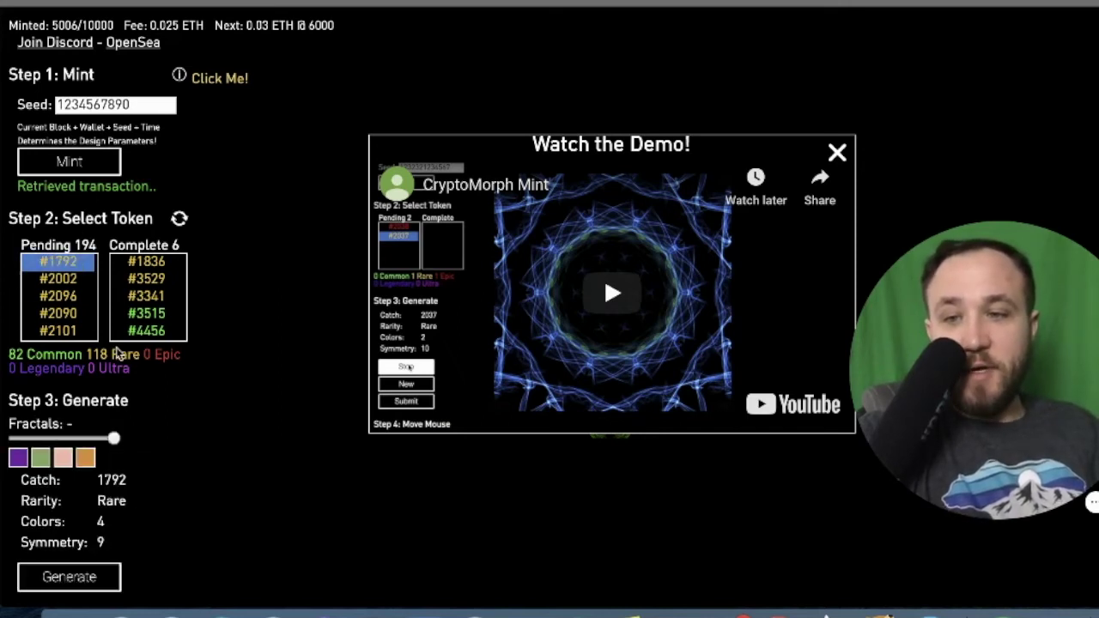
{"action": "scroll", "coordinate": [163, 371], "scroll_direction": "down", "scroll_amount": 2}
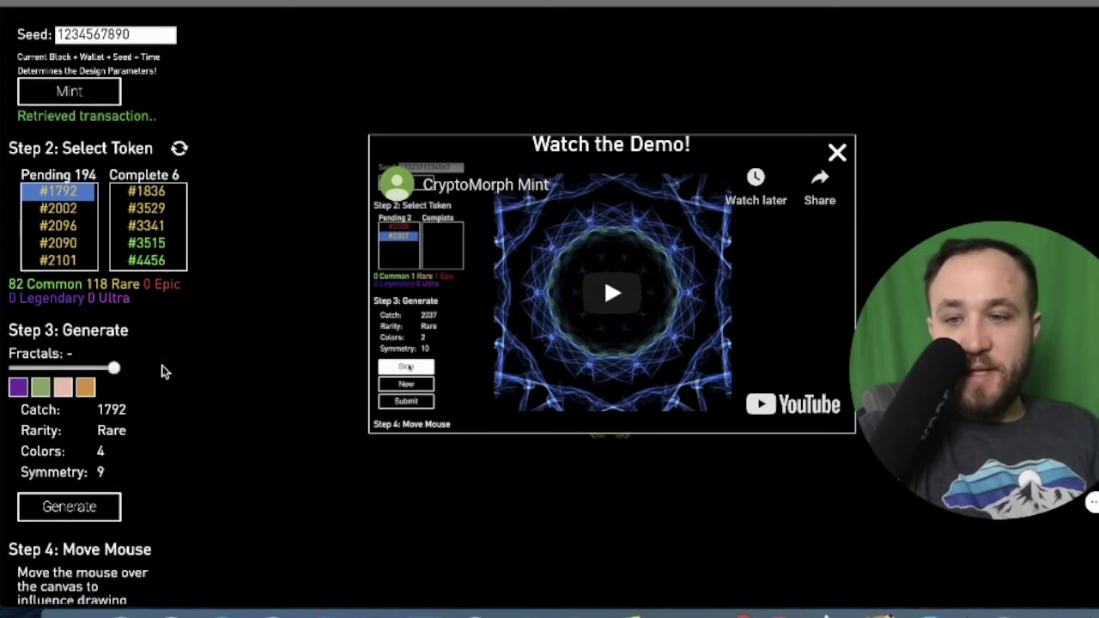
{"action": "left_click", "coordinate": [19, 384]}
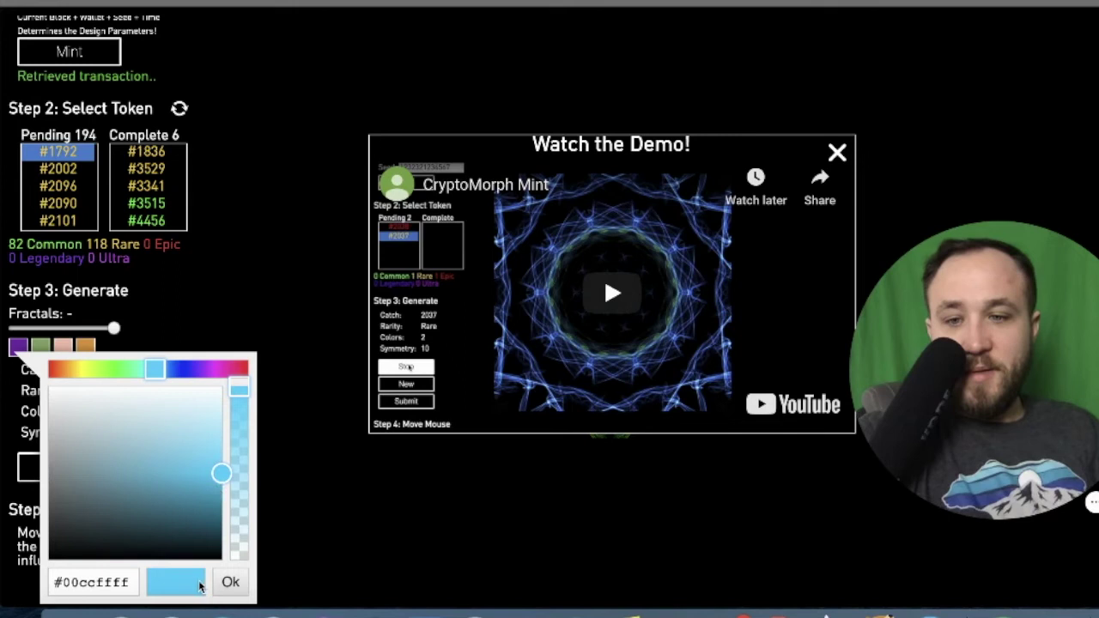
{"action": "left_click", "coordinate": [230, 584]}
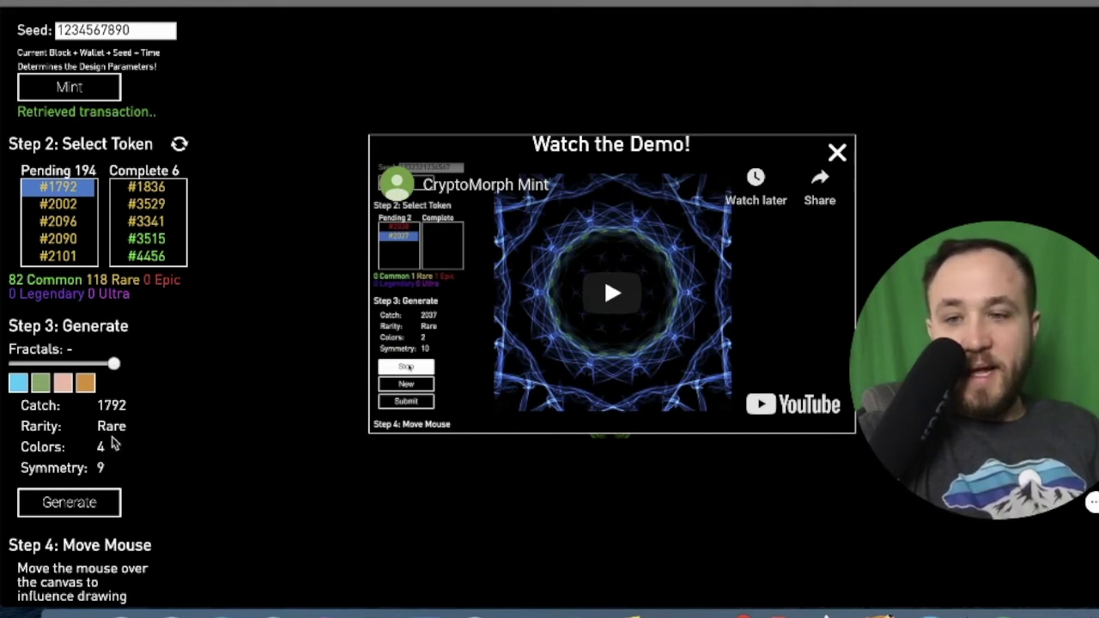
Draw token #1792's nine-fold mandala, then stop drawing to keep it
{"action": "left_click", "coordinate": [86, 513]}
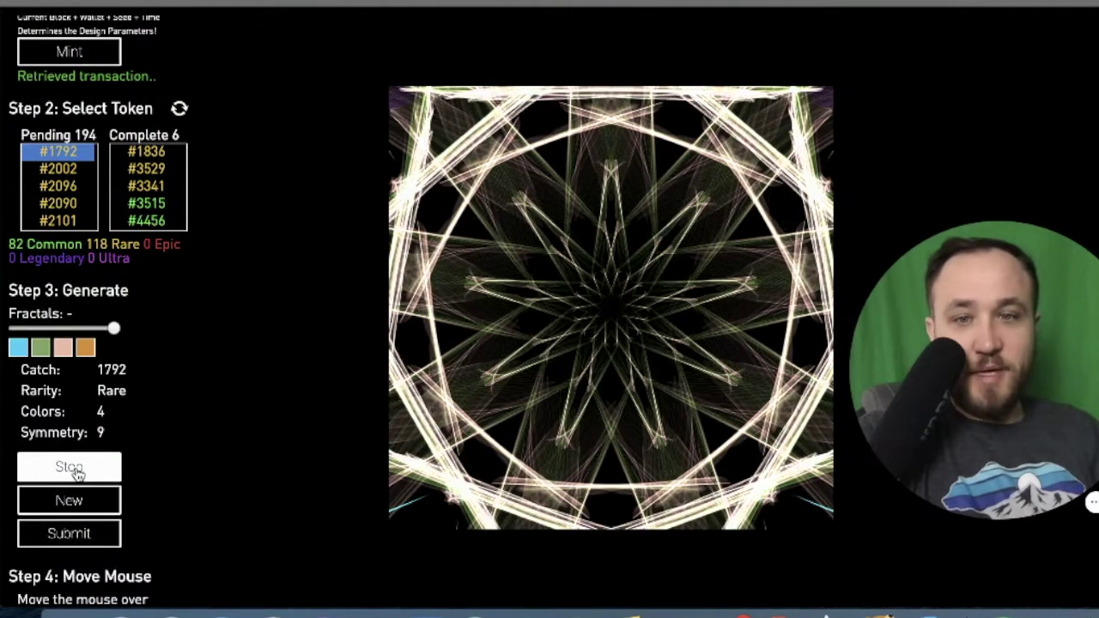
{"action": "scroll", "coordinate": [170, 505], "scroll_direction": "down", "scroll_amount": 1}
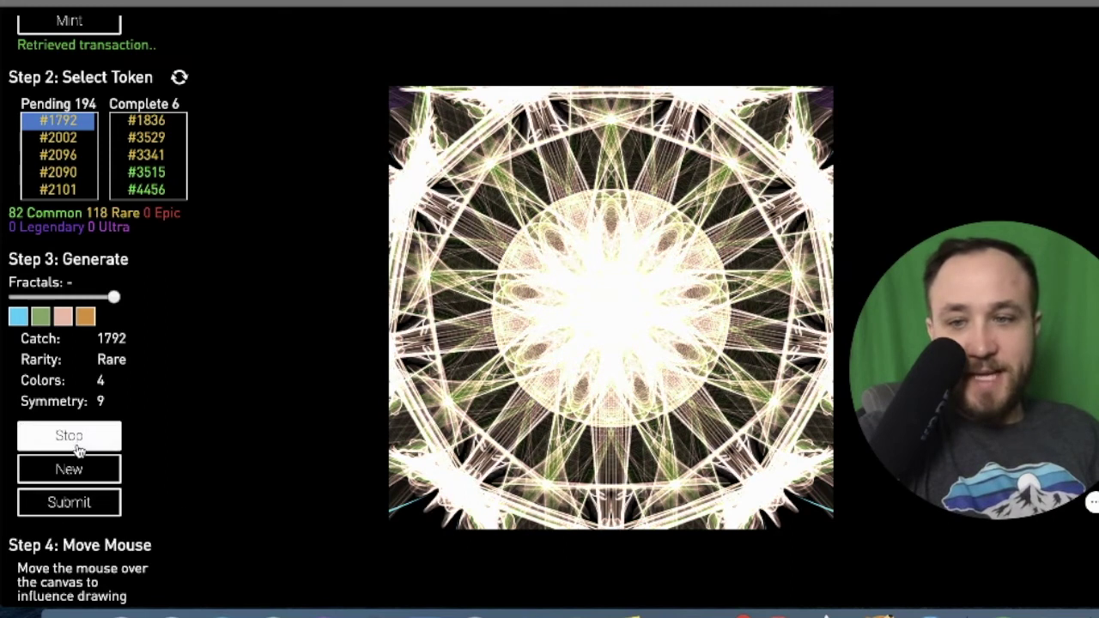
{"action": "left_click", "coordinate": [74, 440]}
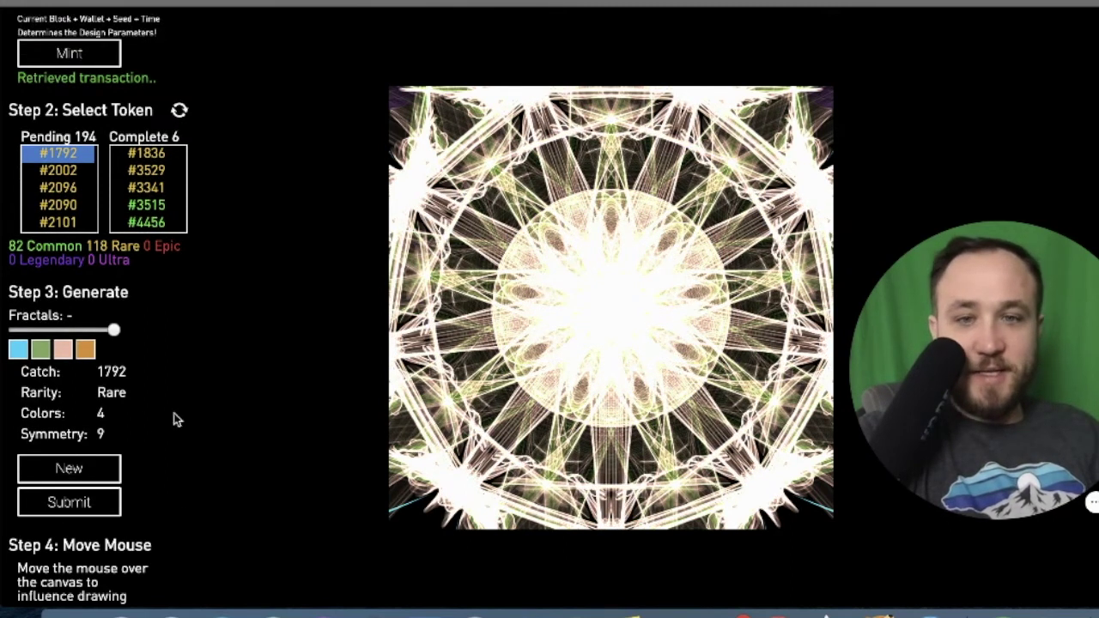